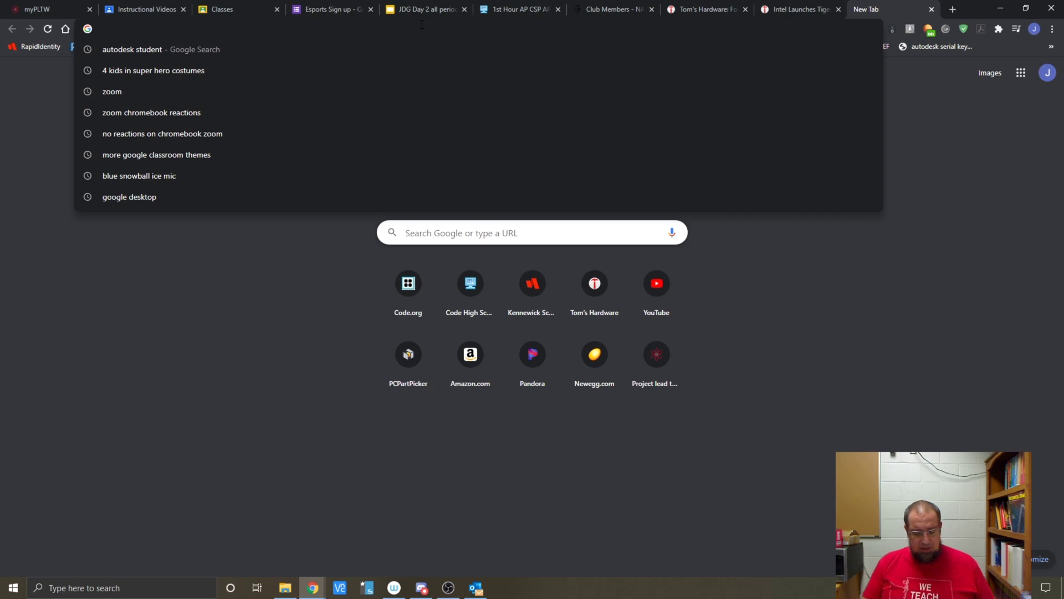
# Step: Search Google for 'autodesk student' and open the Autodesk Student Community result
pyautogui.write('dent')
pyautogui.press('Return')
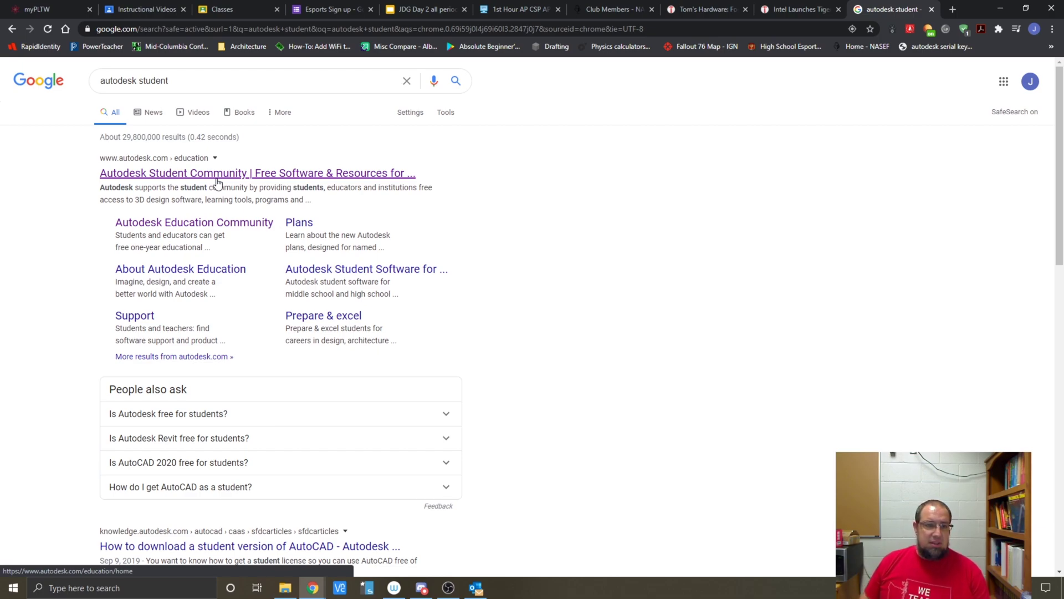
pyautogui.click(218, 183)
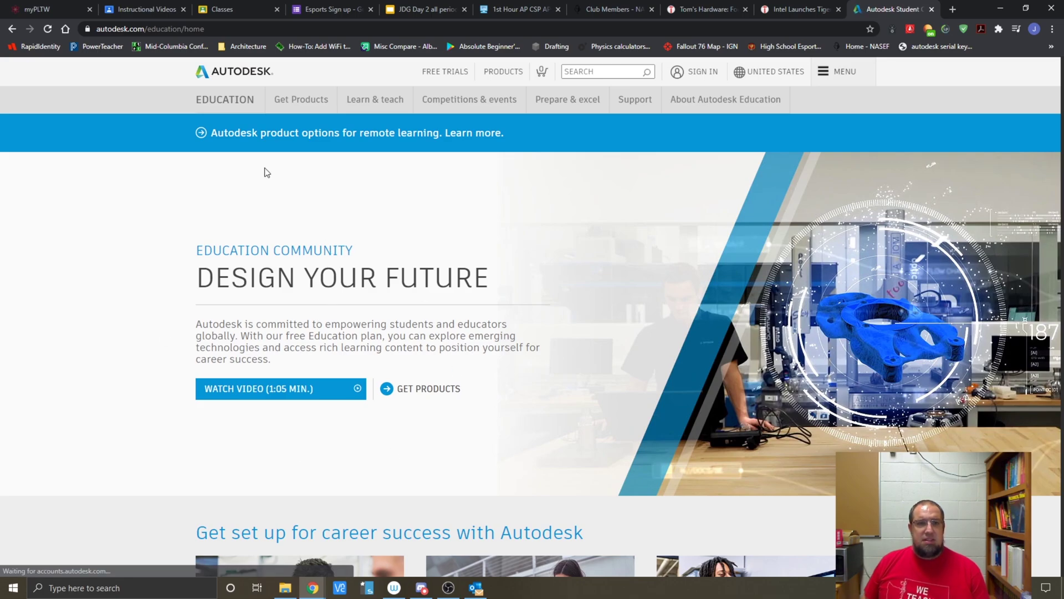
pyautogui.scroll(-4, 266, 412)
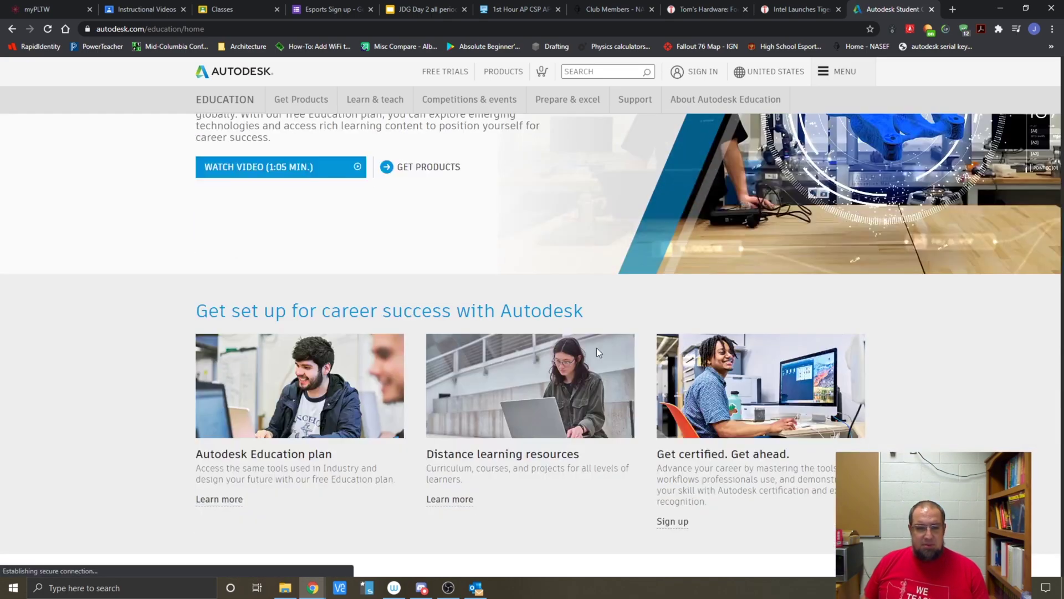
pyautogui.scroll(-6, 656, 357)
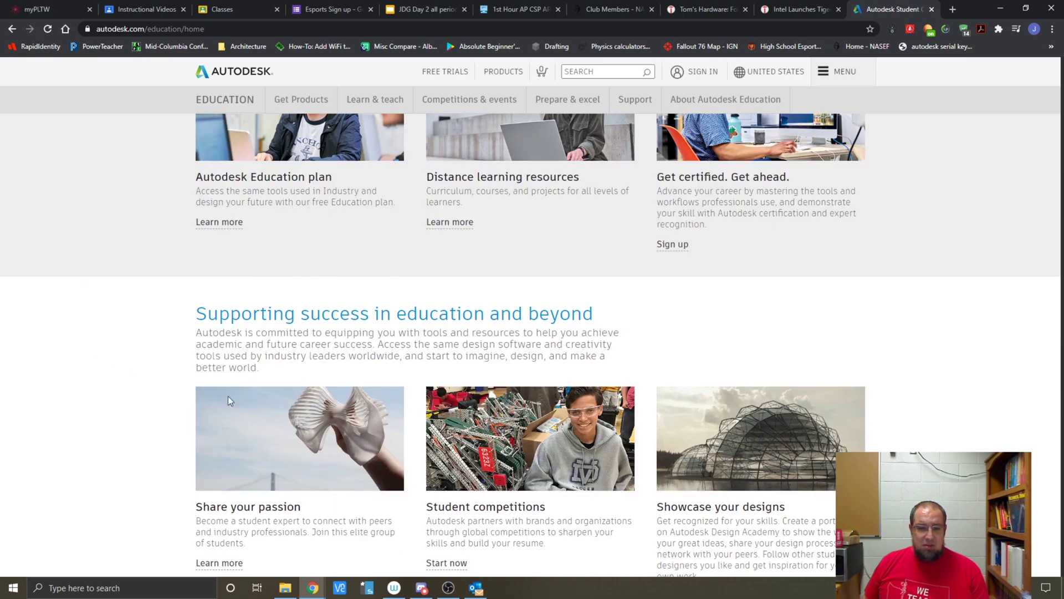
pyautogui.scroll(-2, 606, 403)
pyautogui.scroll(-2, 607, 403)
pyautogui.scroll(14, 497, 278)
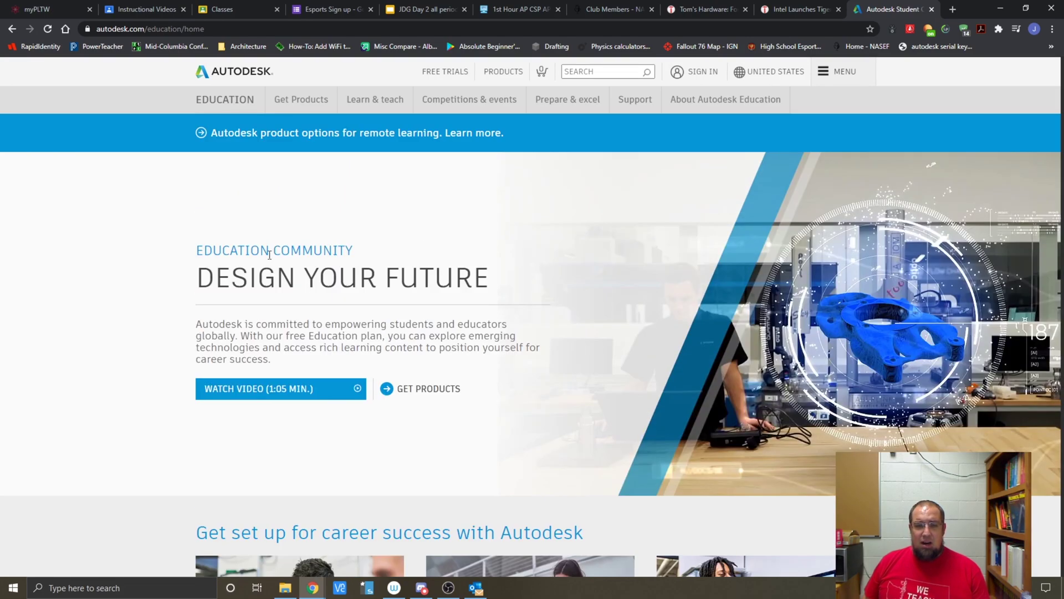
# Step: On the sign-in page, replace the prefilled email with the school account's email and continue
pyautogui.click(701, 74)
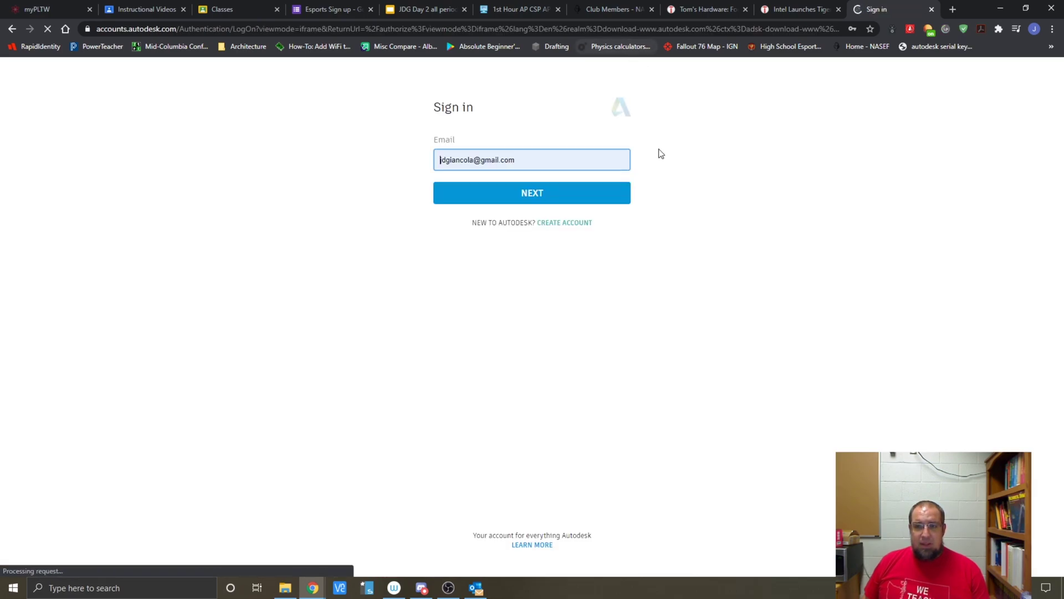
pyautogui.moveTo(551, 161); pyautogui.dragTo(416, 171)
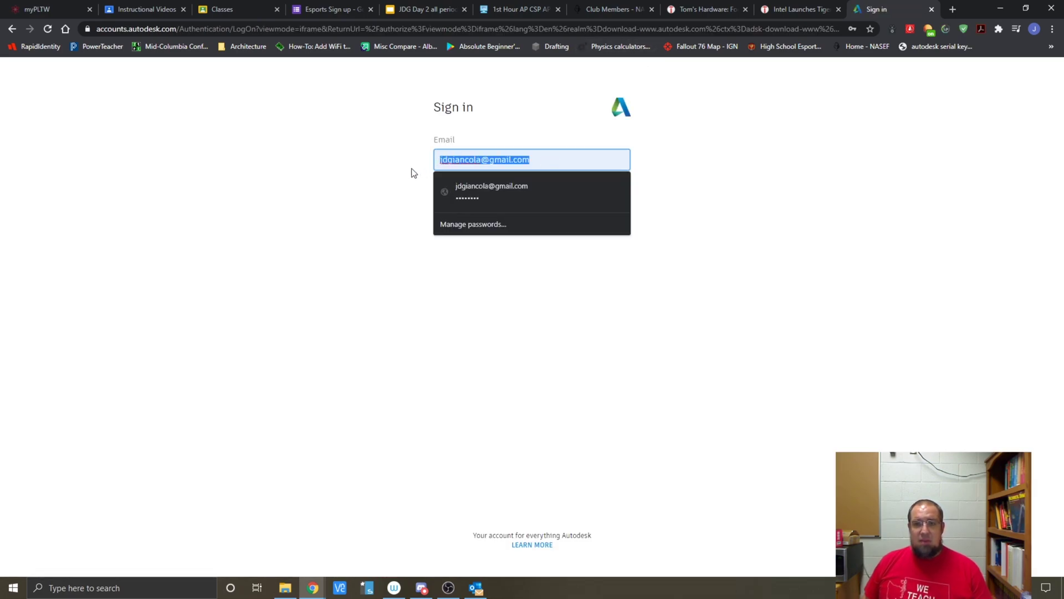
pyautogui.press('BackSpace')
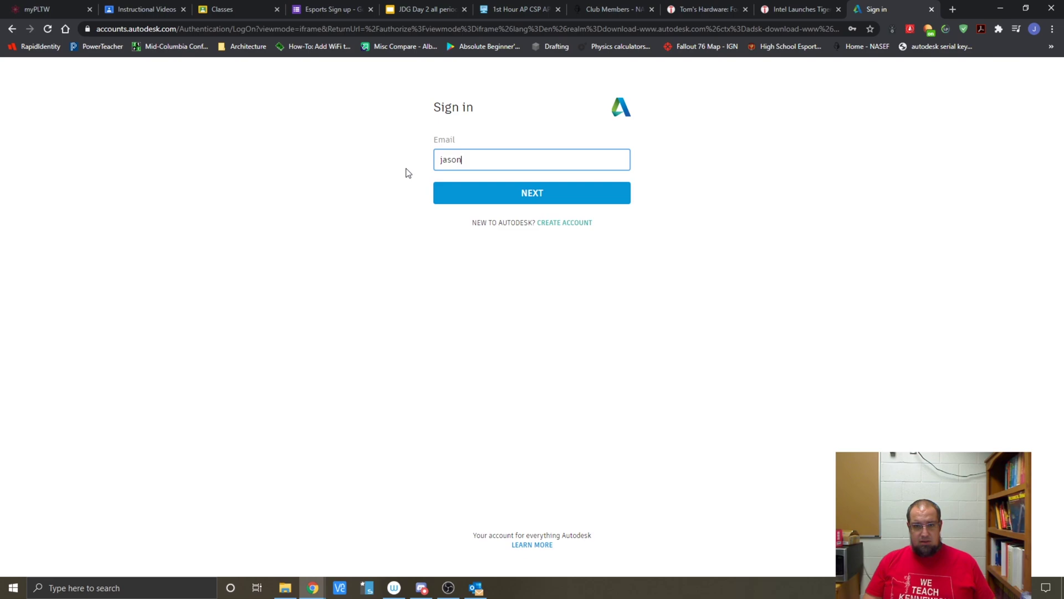
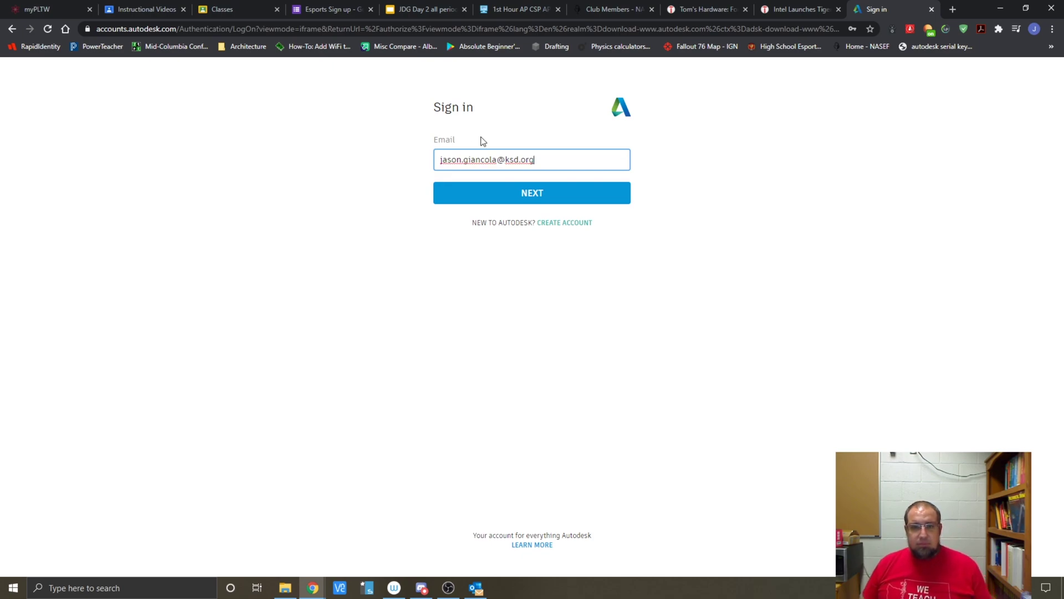
pyautogui.click(492, 217)
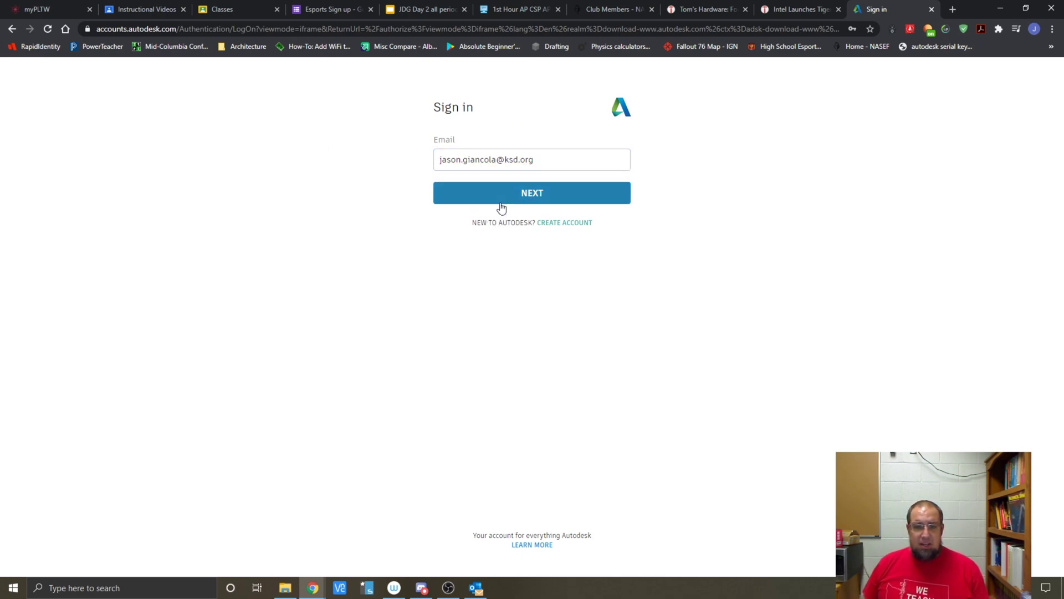
pyautogui.click(503, 205)
# Step: Enter the account password, tick Stay signed in, and sign in
pyautogui.write('********')
pyautogui.click(509, 269)
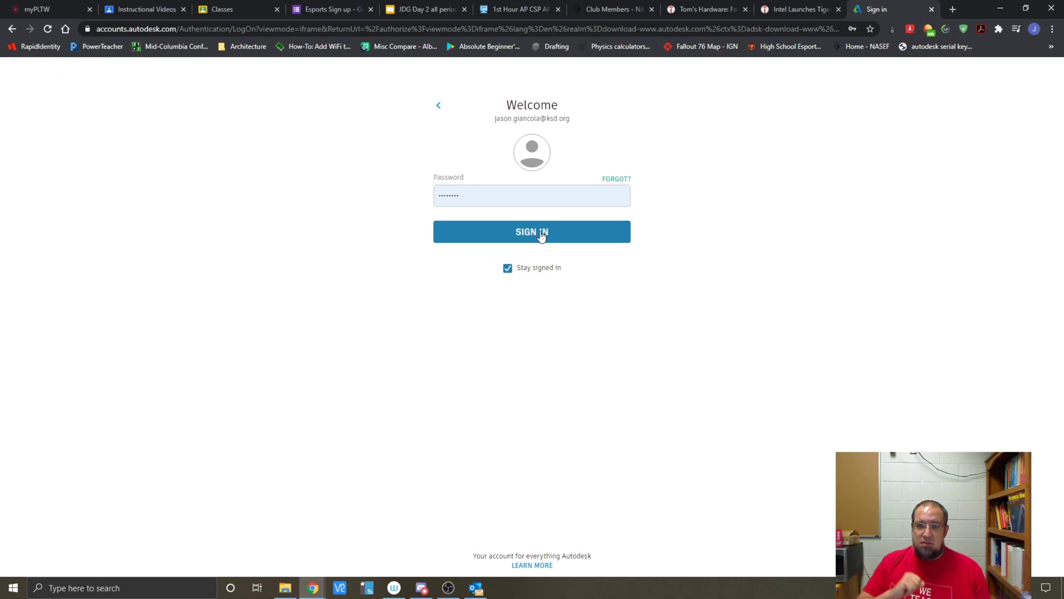
pyautogui.click(542, 235)
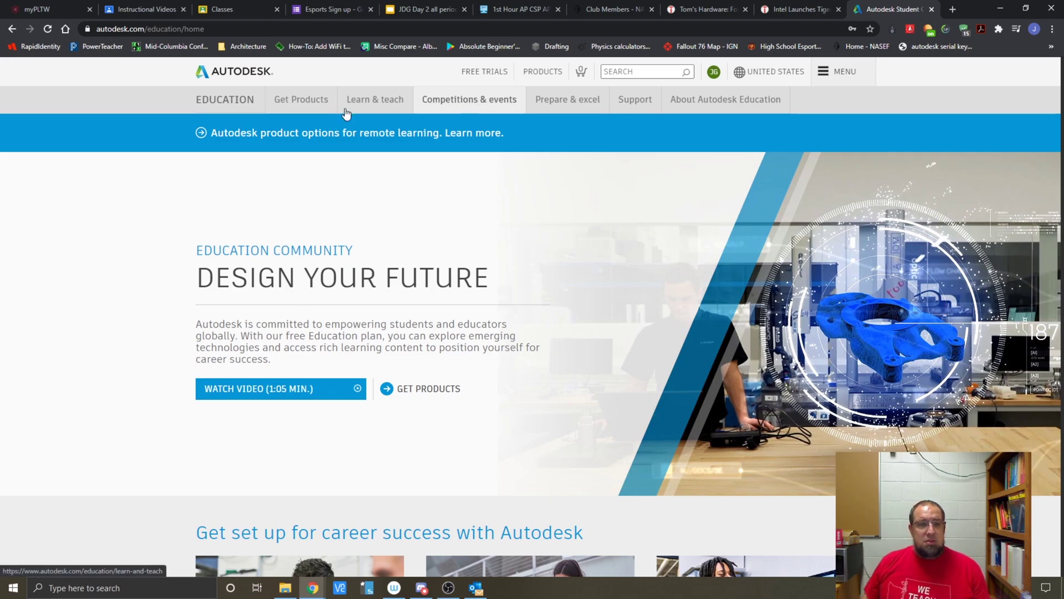
# Step: Open Get Products and browse the Tinkercad, Fusion 360 and Revit product cards
pyautogui.click(294, 103)
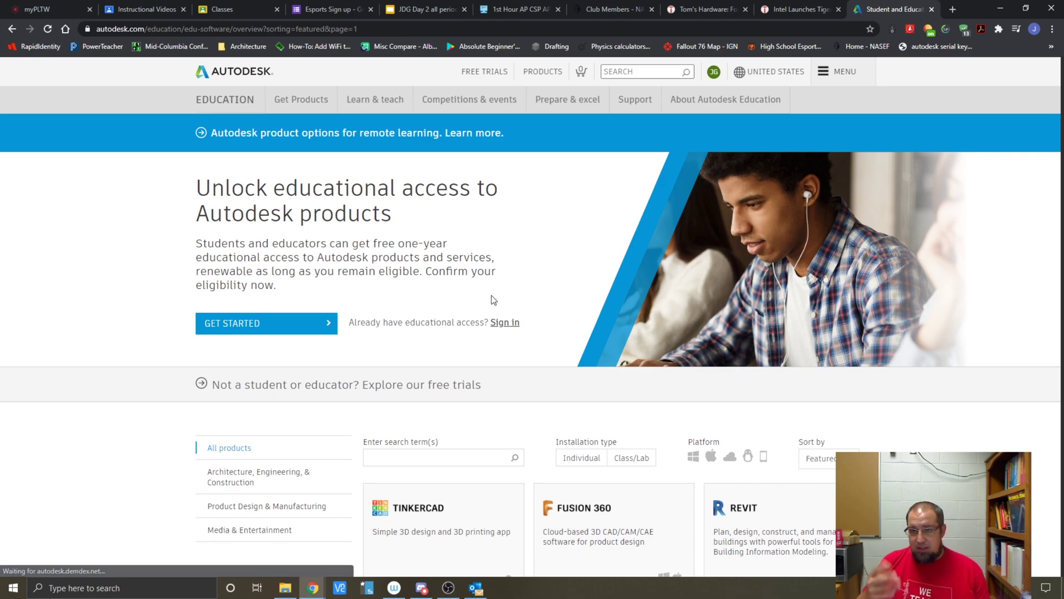
pyautogui.scroll(-2, 526, 297)
pyautogui.scroll(-2, 662, 255)
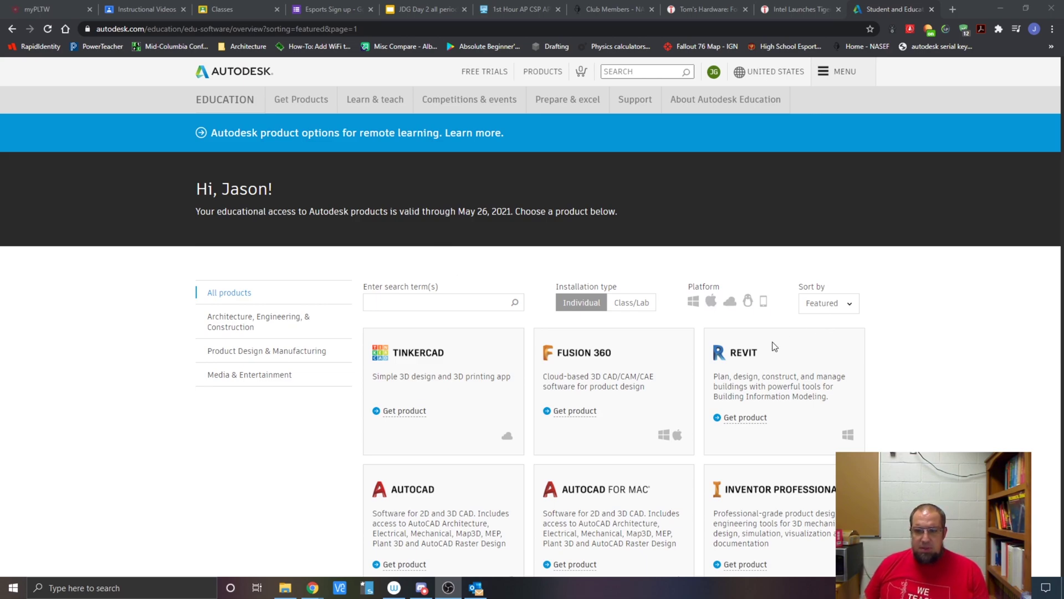
# Step: On the Revit card, choose Windows, version 2021 and English as download options
pyautogui.click(745, 419)
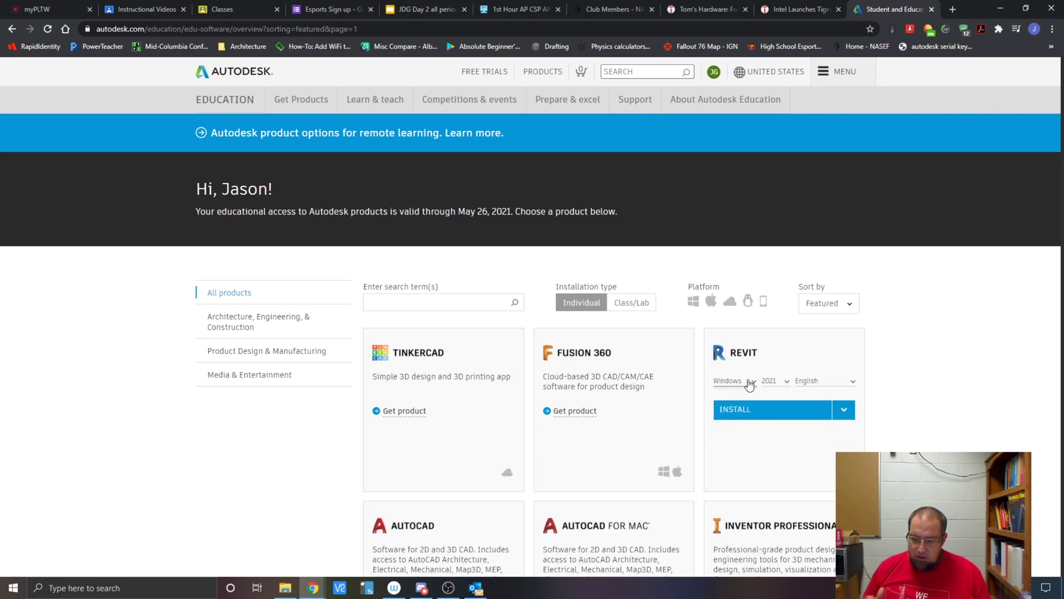
pyautogui.click(749, 384)
pyautogui.click(739, 395)
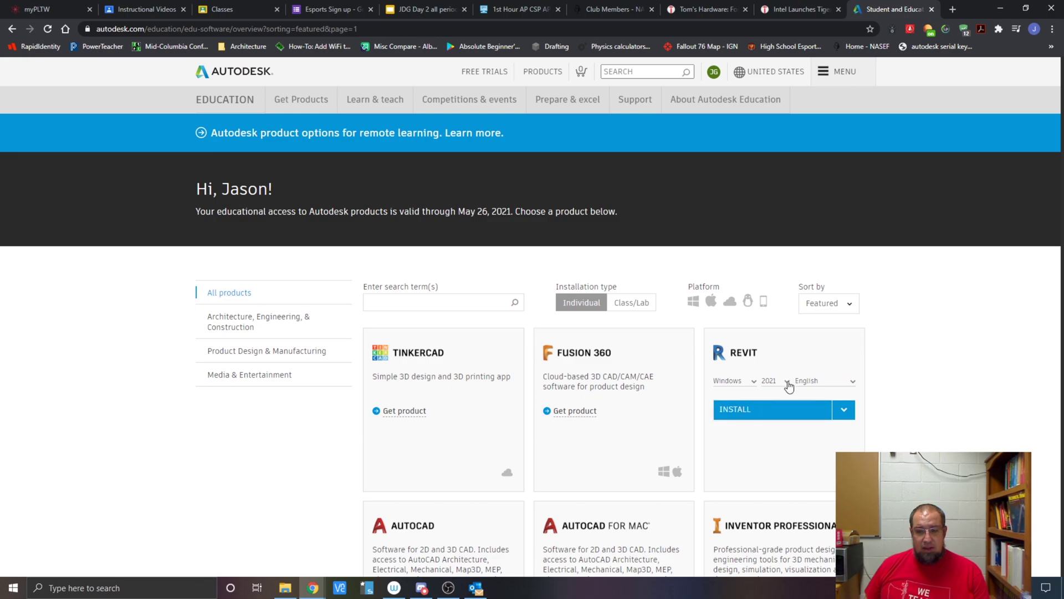
pyautogui.click(779, 379)
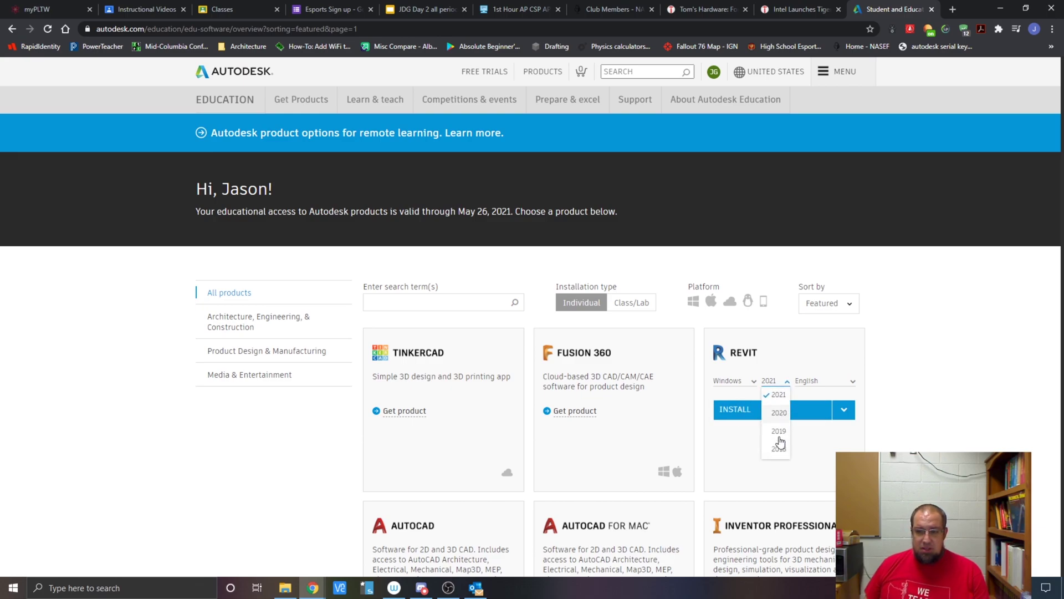
pyautogui.click(807, 347)
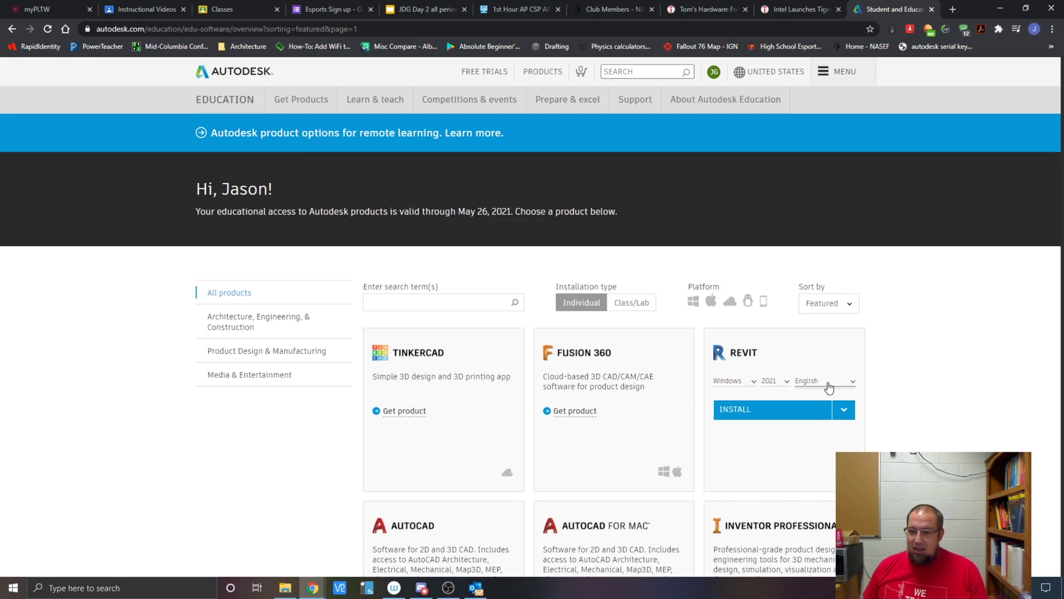
pyautogui.click(832, 382)
pyautogui.scroll(-5, 827, 409)
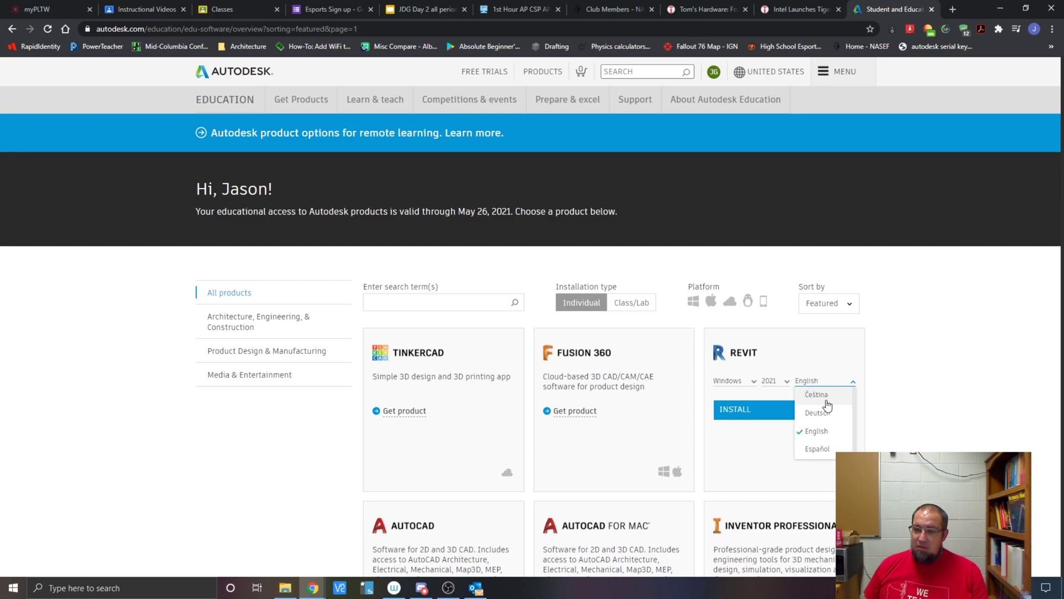
pyautogui.scroll(-2, 827, 409)
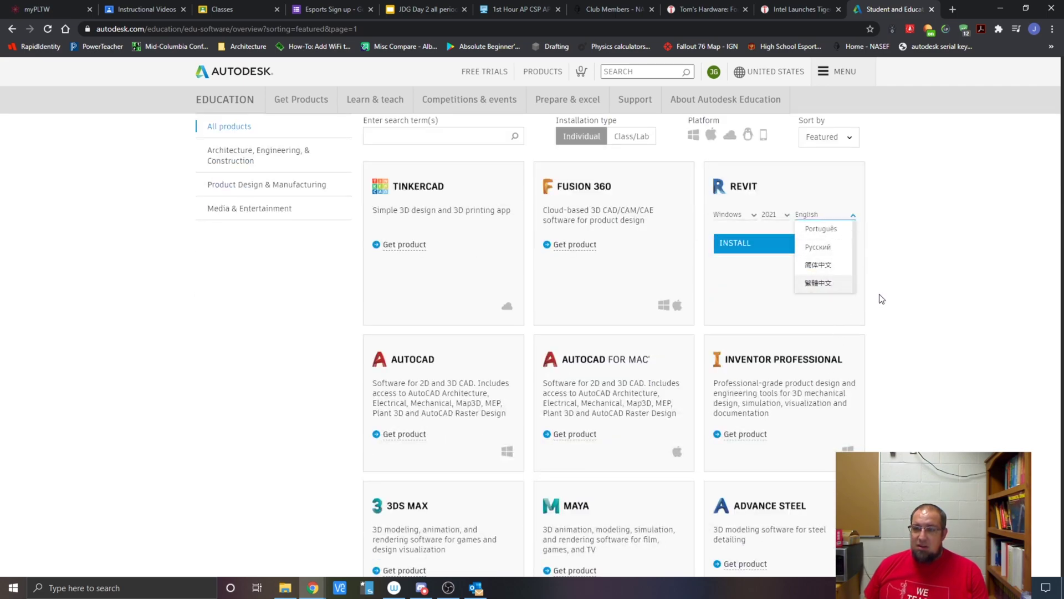
pyautogui.scroll(2, 879, 300)
pyautogui.scroll(4, 821, 410)
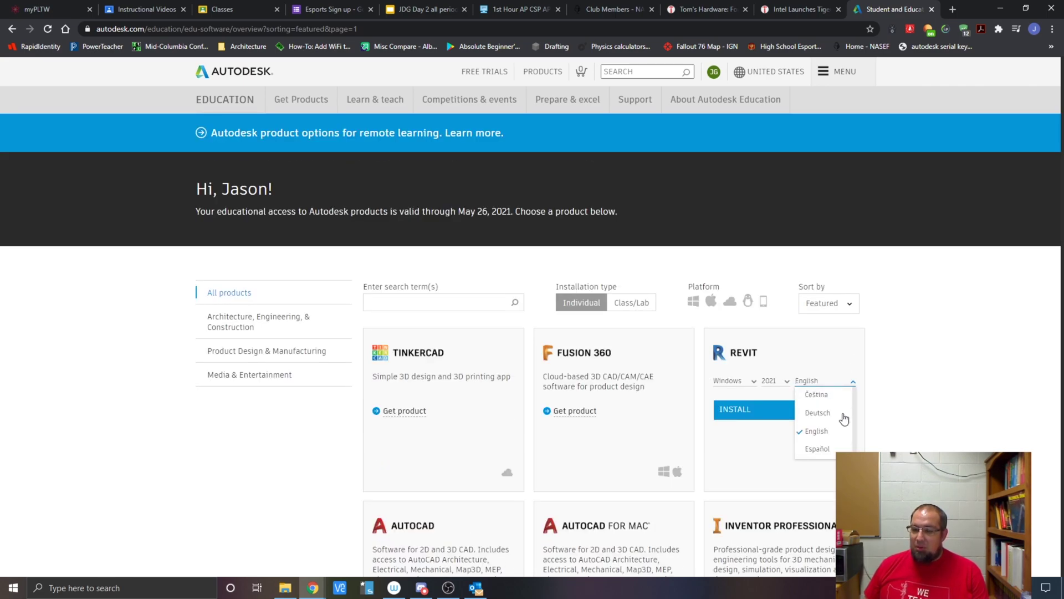
pyautogui.click(881, 386)
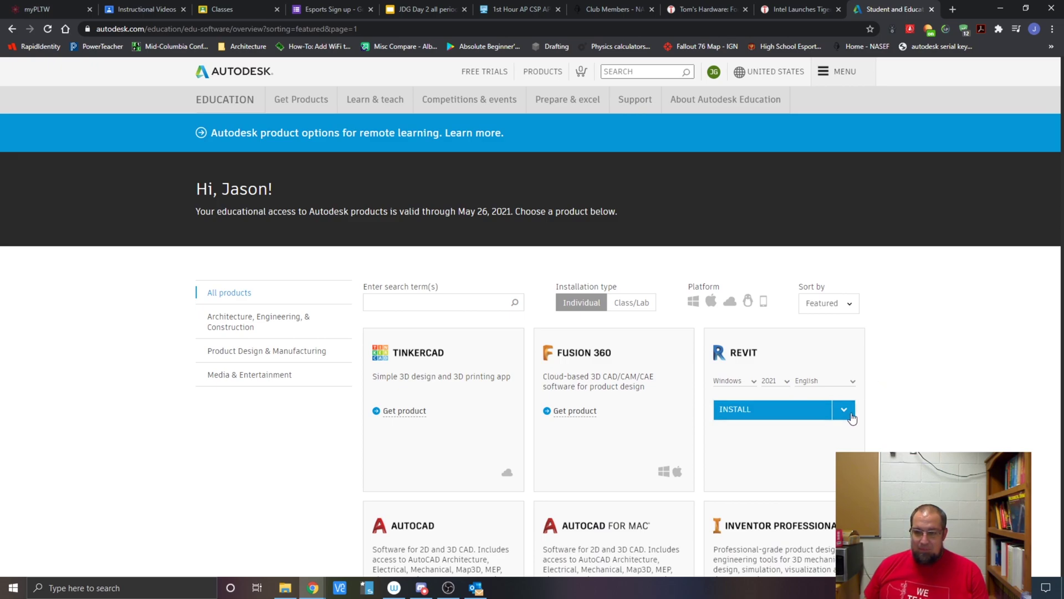
# Step: Request the Revit 2021 installer and accept the terms to start the download
pyautogui.click(844, 410)
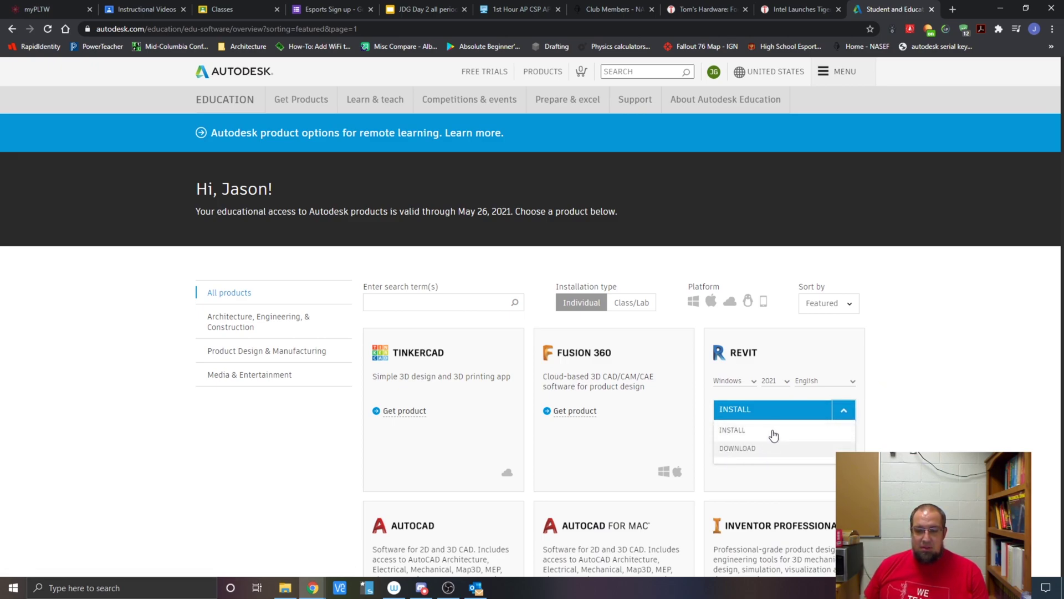
pyautogui.click(844, 411)
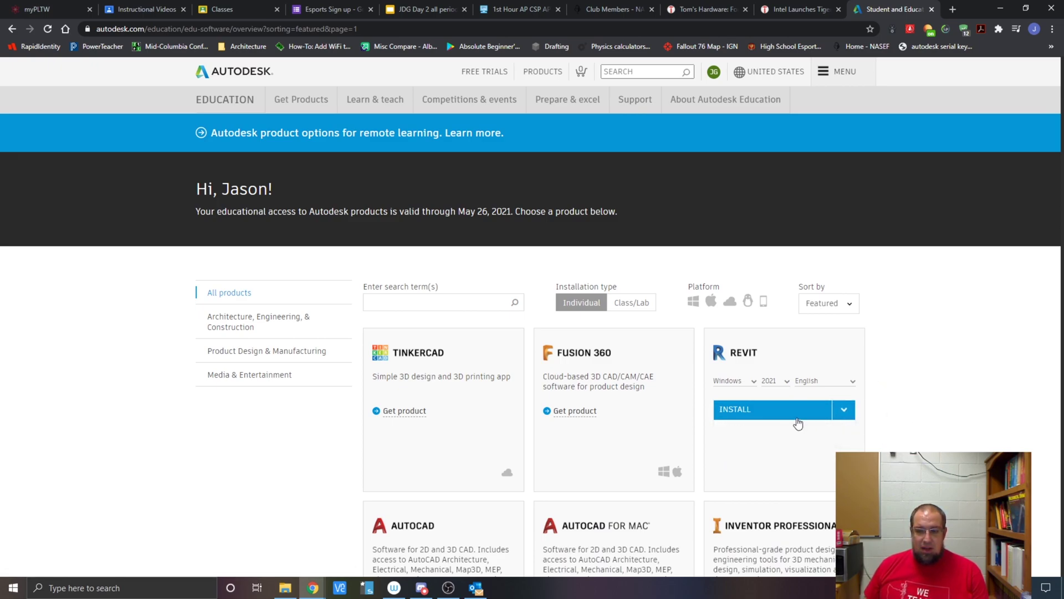
pyautogui.click(747, 413)
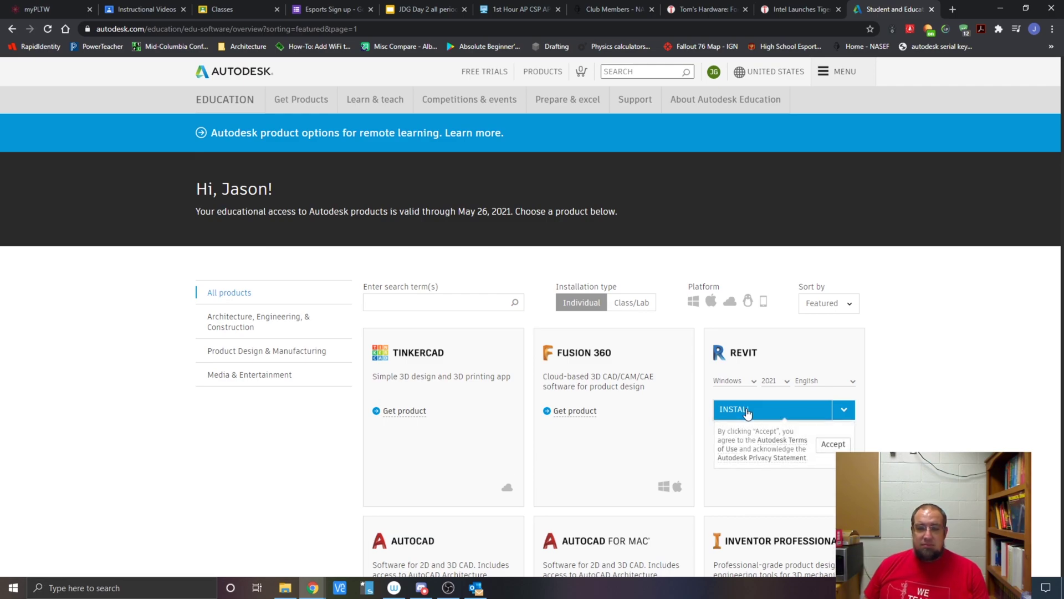
pyautogui.click(834, 447)
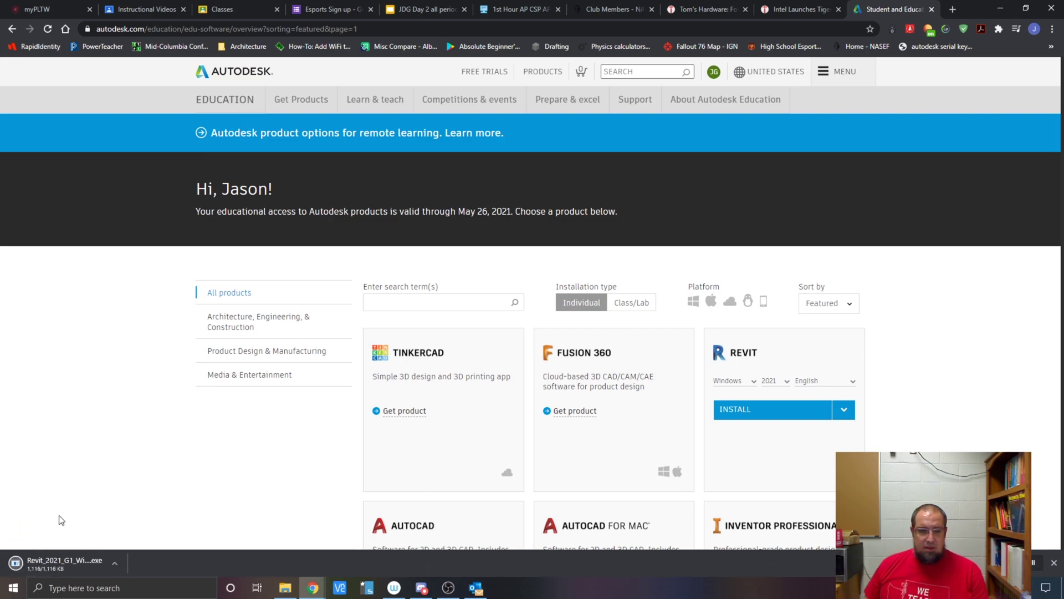